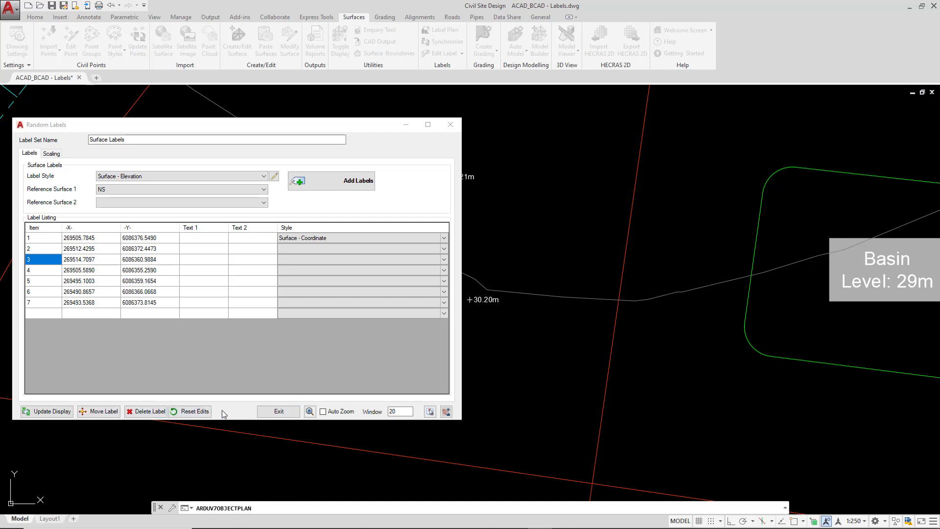
# - Move label item 5 to a point just below the lot 200 area text and close the label dialogs
pyautogui.click(39, 282)
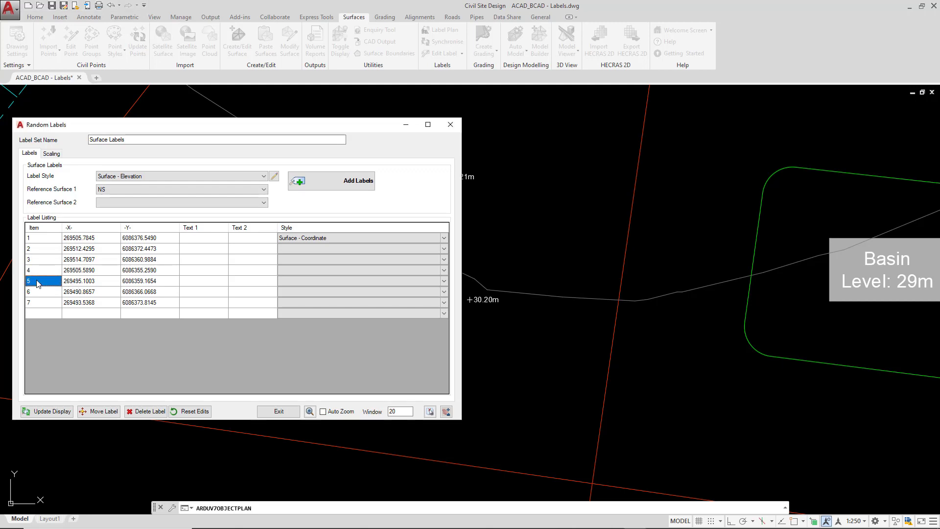
pyautogui.click(111, 412)
pyautogui.moveTo(293, 316)
pyautogui.mouseDown(button='middle')
pyautogui.moveTo(399, 336)
pyautogui.moveTo(626, 346)
pyautogui.mouseUp(button='middle')
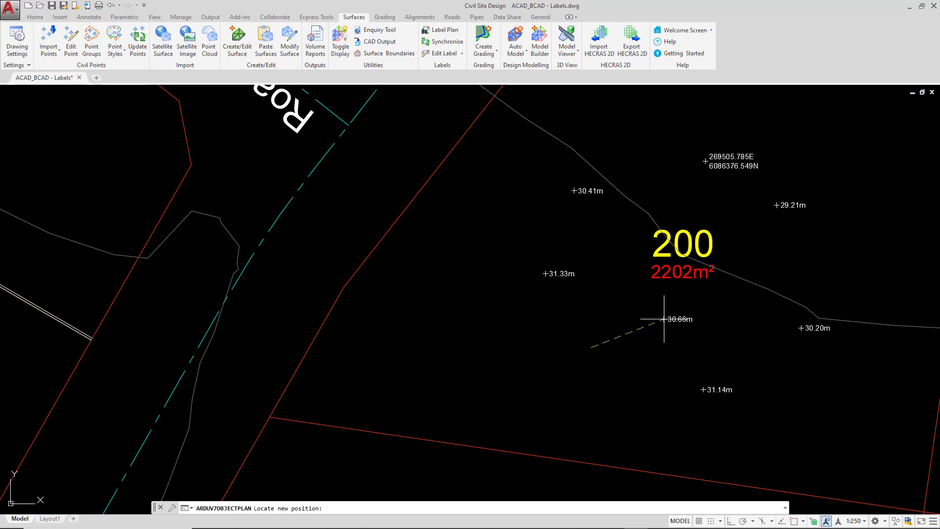
pyautogui.click(664, 318)
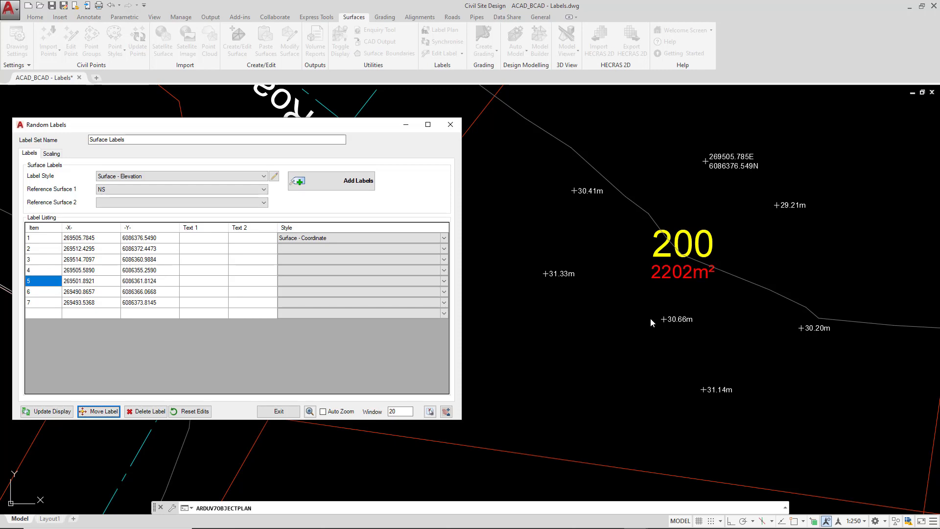
pyautogui.click(278, 410)
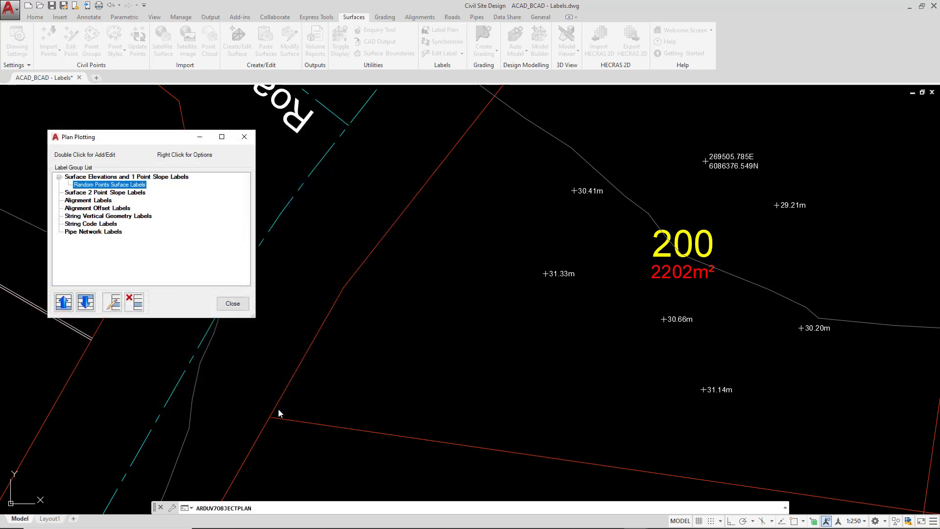
pyautogui.click(233, 303)
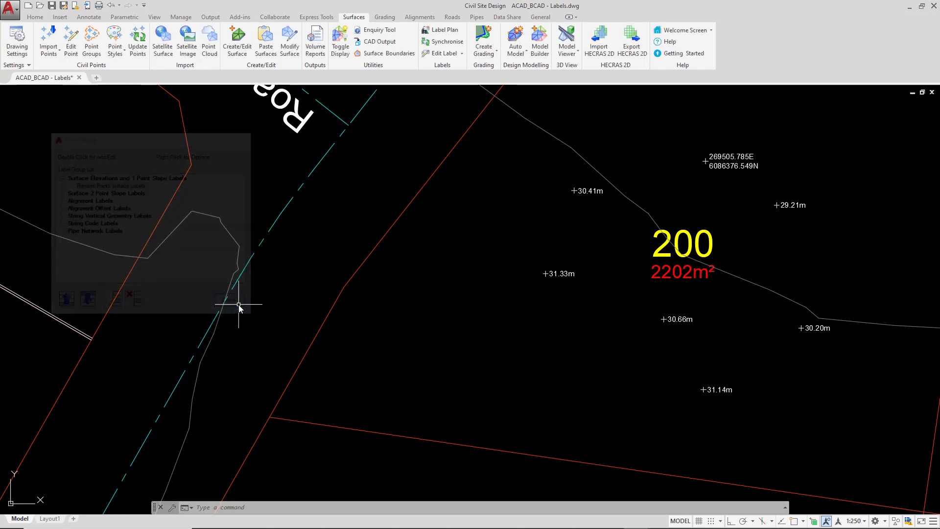
# - Try moving the 29.21m elevation label by its cross marker to a spot closer to the lot 200 text, and undo the move
pyautogui.scroll(3, 710, 252)
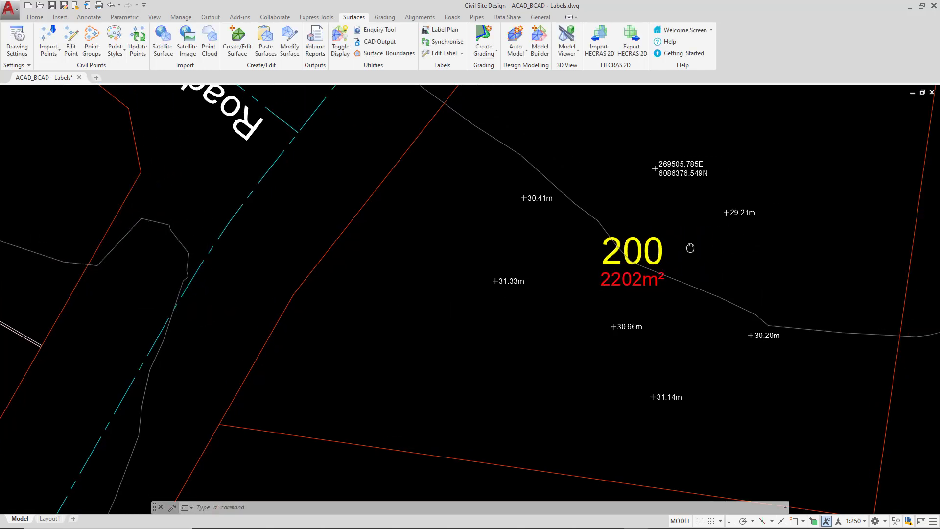
pyautogui.moveTo(653, 319); pyautogui.dragTo(665, 292, button='middle')
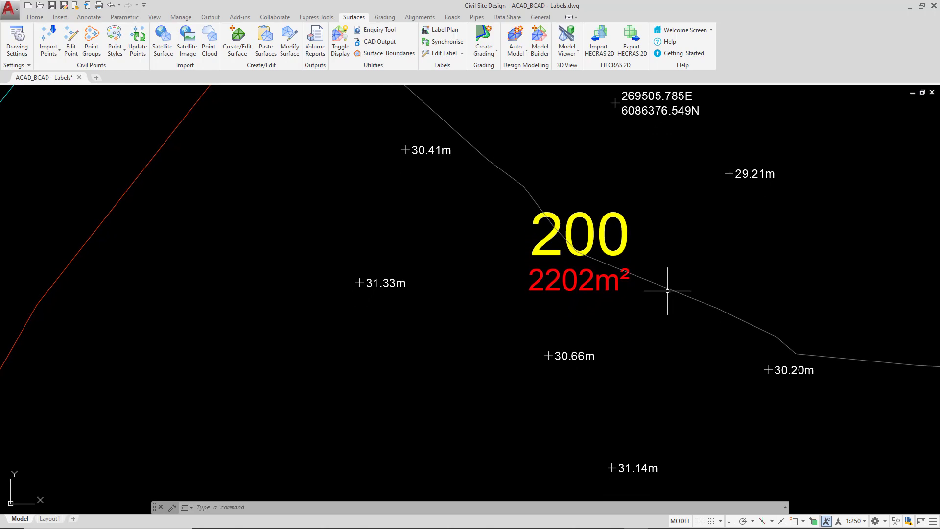
pyautogui.moveTo(640, 203); pyautogui.dragTo(579, 279, button='middle')
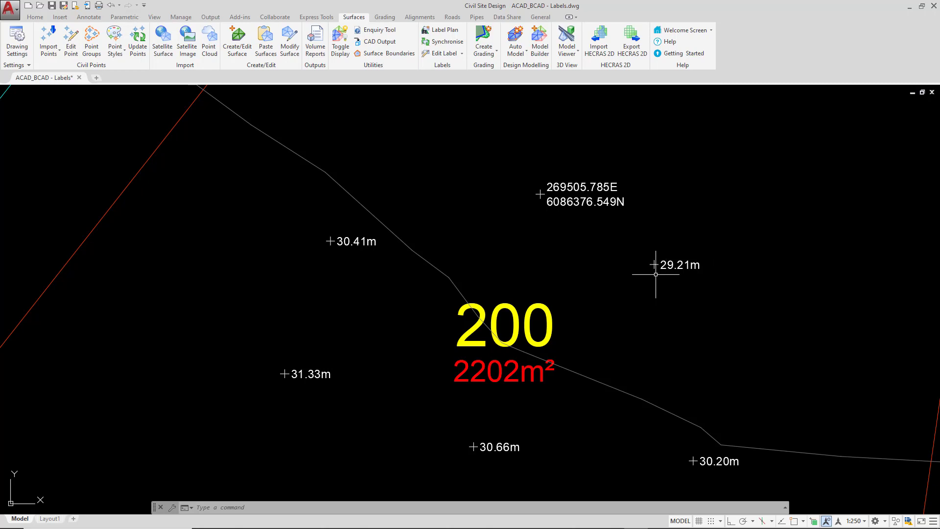
pyautogui.scroll(2, 685, 260)
pyautogui.scroll(2, 703, 255)
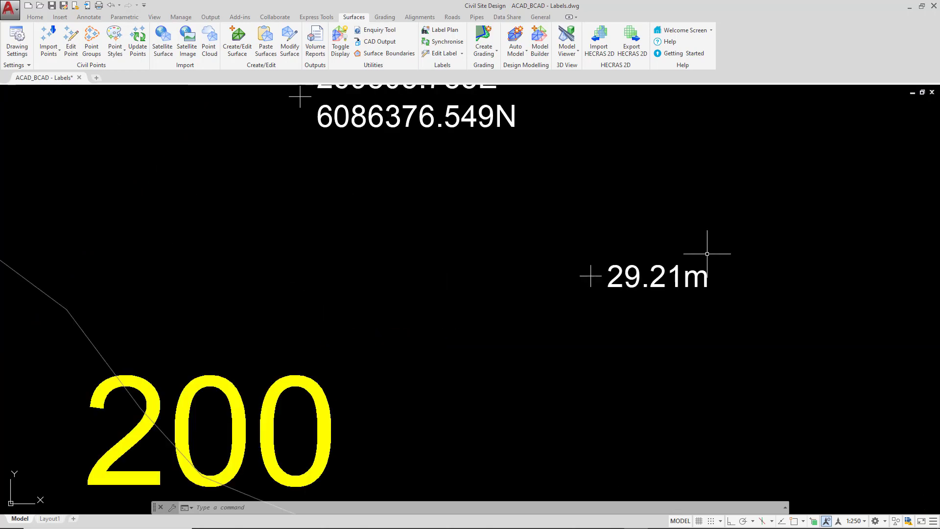
pyautogui.click(590, 268)
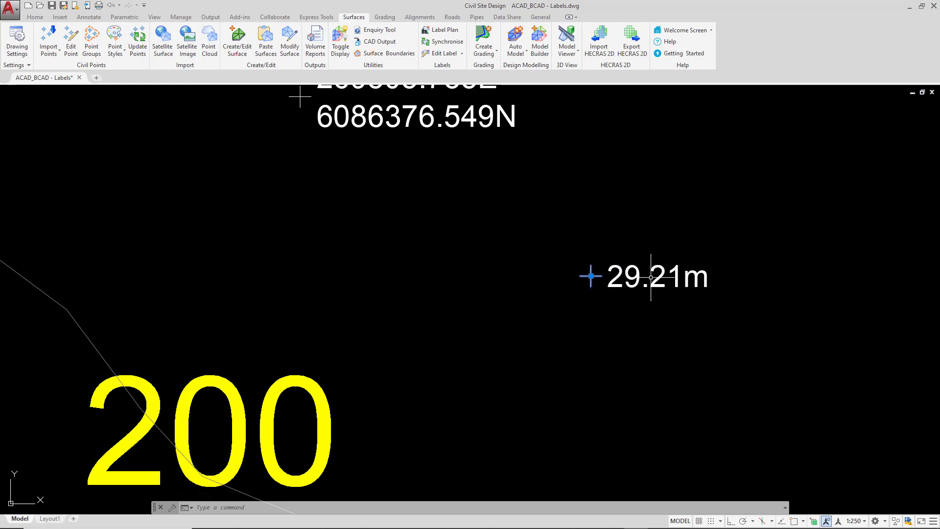
pyautogui.press('ctrl')
pyautogui.press('ctrl')
pyautogui.press('ctrl')
pyautogui.click(591, 276)
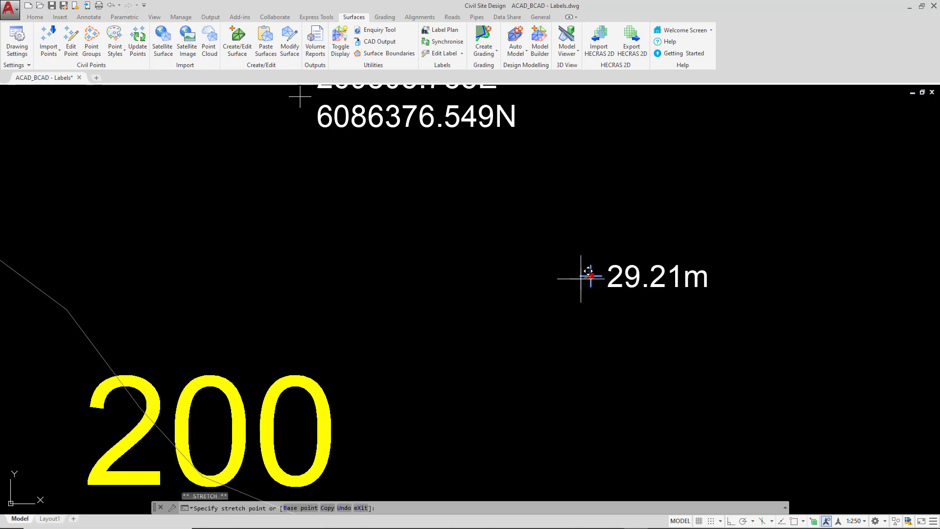
pyautogui.scroll(-2, 509, 251)
pyautogui.click(524, 311)
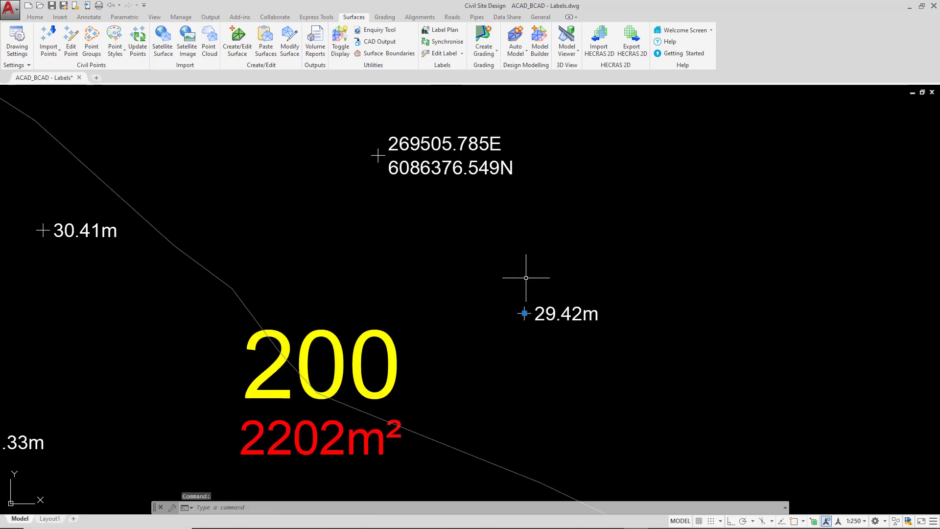
pyautogui.hotkey('ctrl', 'z')
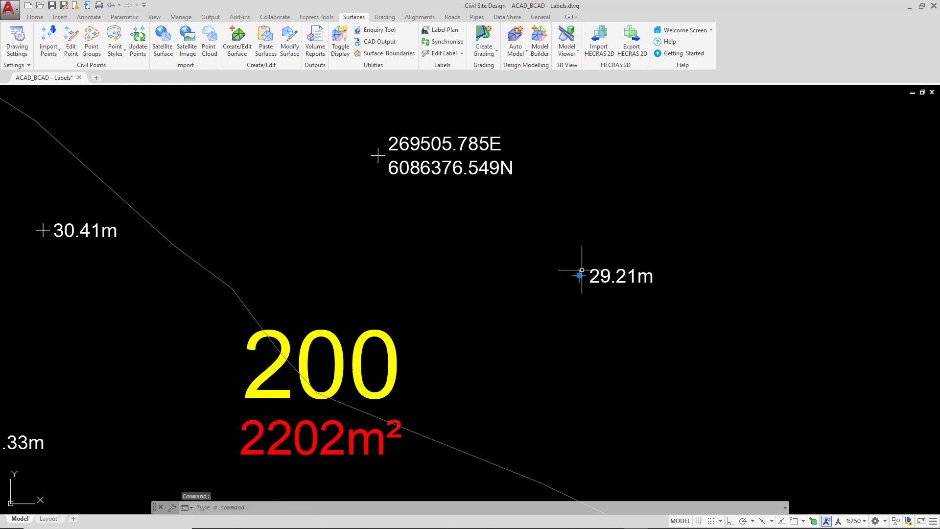
# - Reposition the 29.21m elevation label by its cross marker, ending slightly below and to the left of its original point
pyautogui.click(579, 275)
pyautogui.click(642, 346)
pyautogui.click(643, 346)
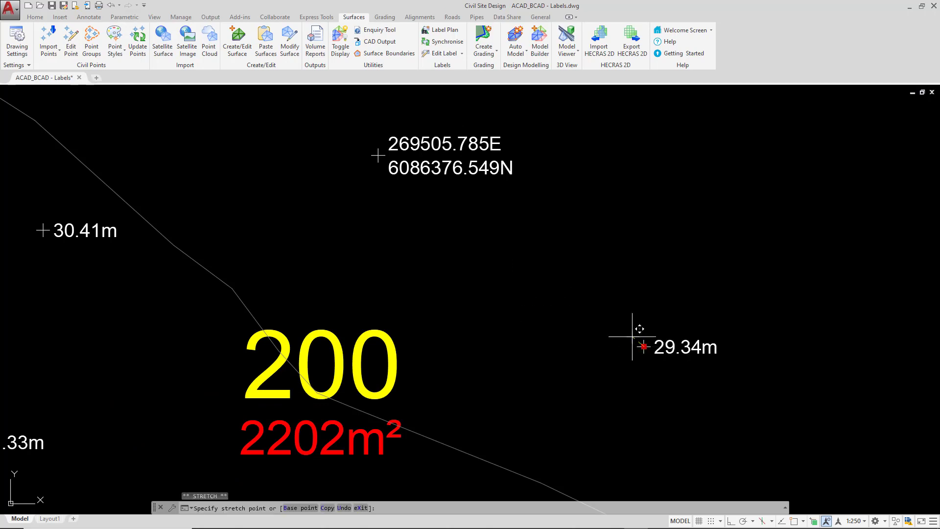
pyautogui.click(566, 285)
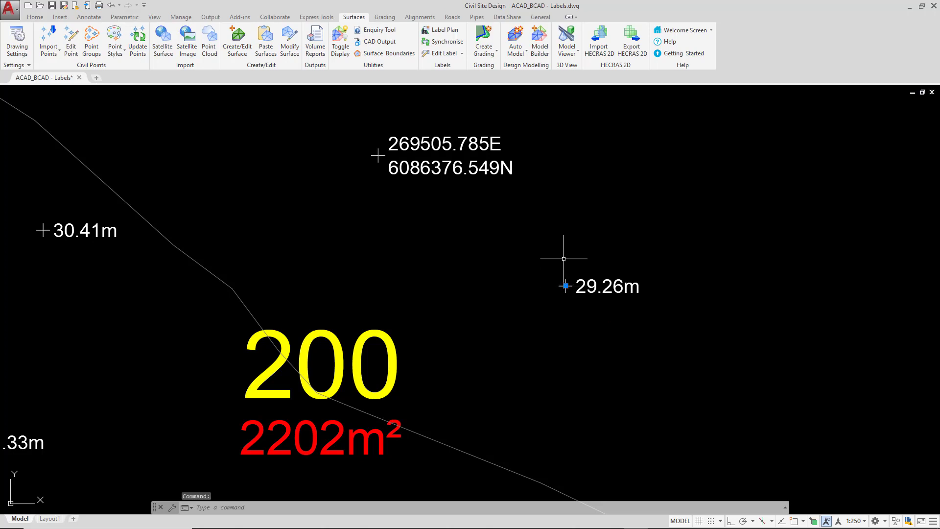
pyautogui.press('Escape')
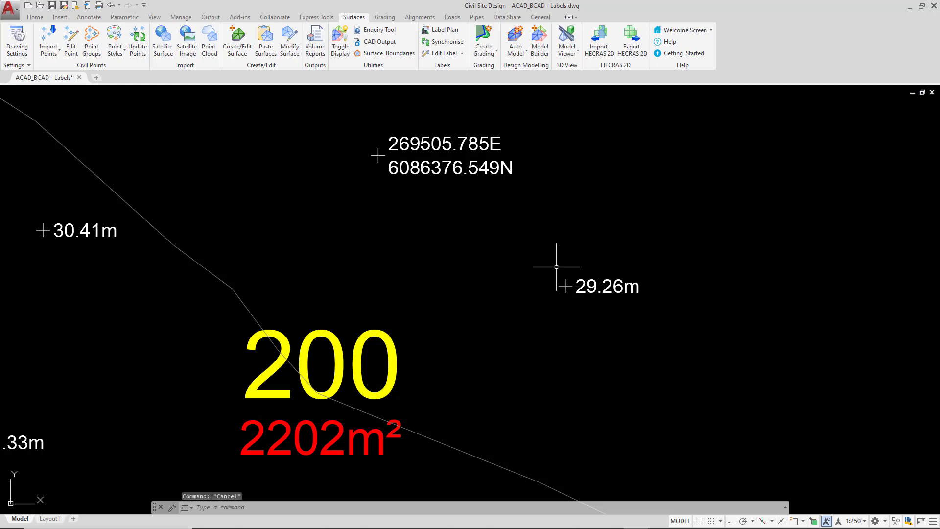
# - Shift only the text of the 29.26m label to the left side of its cross marker
pyautogui.click(565, 283)
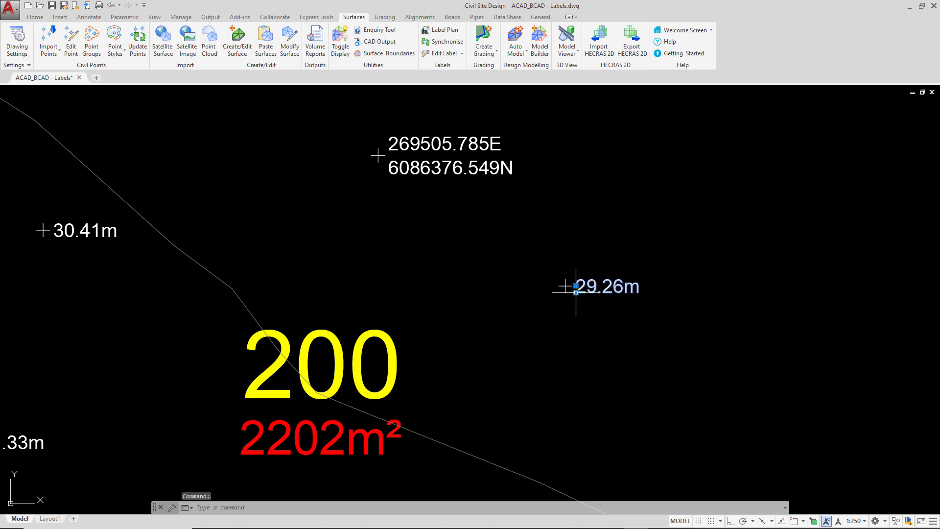
pyautogui.click(576, 292)
pyautogui.click(569, 273)
pyautogui.click(569, 272)
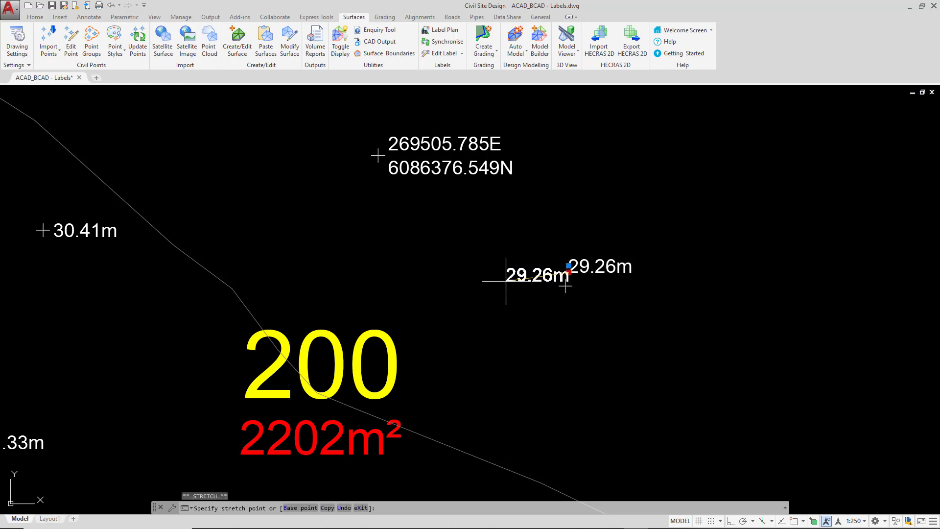
pyautogui.click(493, 277)
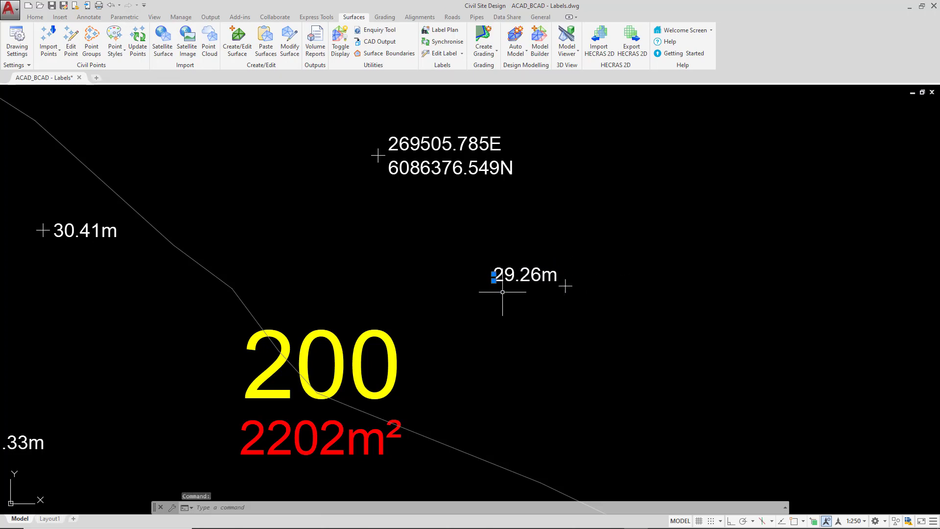
pyautogui.press('Escape')
# - Relocate the 29.26m label by its cross marker to a point to the right of and slightly below its current spot
pyautogui.click(565, 285)
pyautogui.click(548, 320)
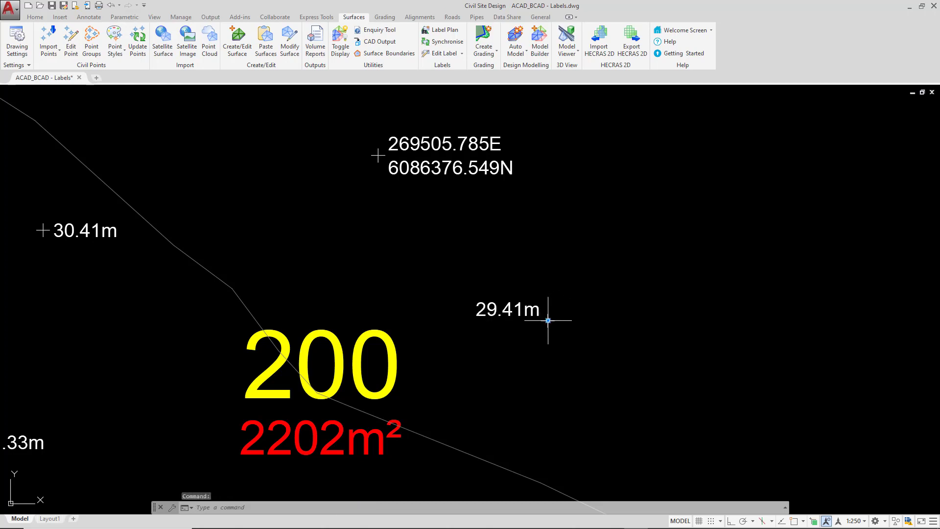
pyautogui.click(548, 320)
pyautogui.click(623, 378)
pyautogui.click(623, 378)
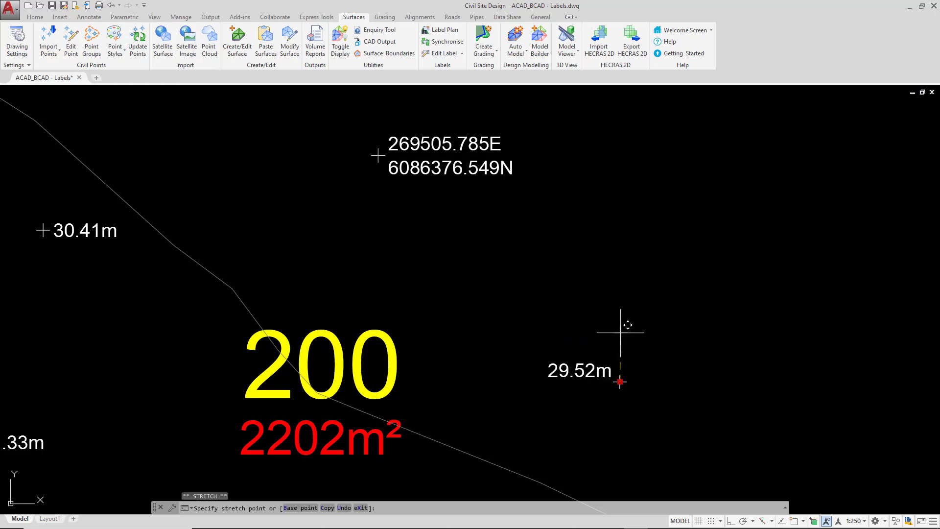
pyautogui.click(619, 299)
pyautogui.press('Escape')
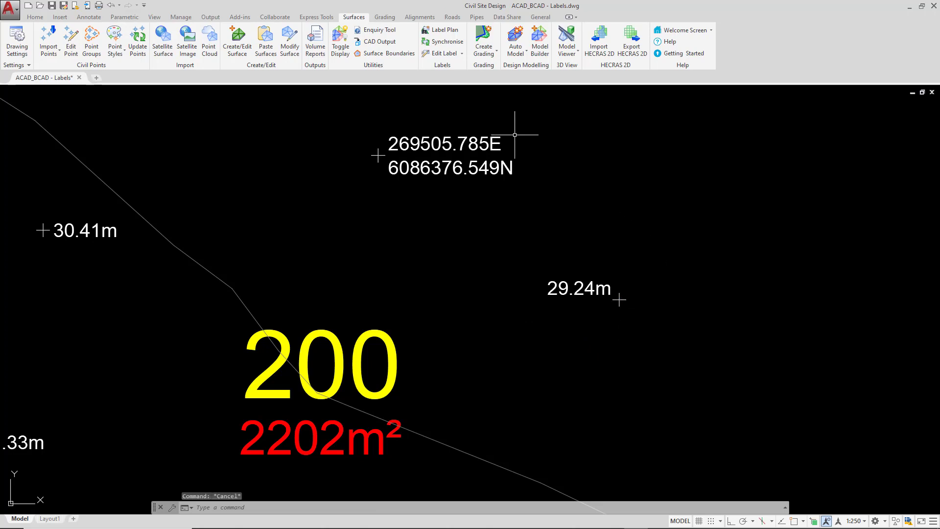
# - Open the 29.24m label with Edit Label, reset all edits in its label set, and close the label dialogs
pyautogui.click(462, 55)
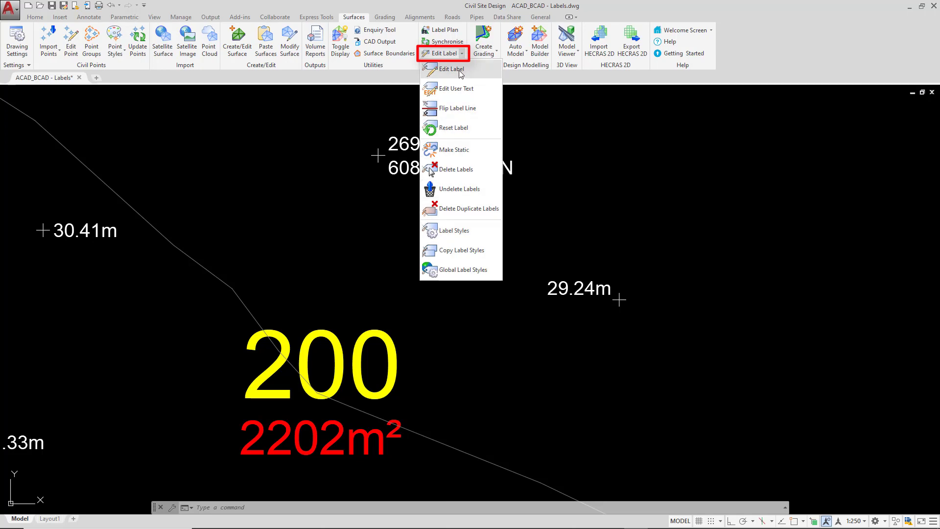
pyautogui.click(471, 70)
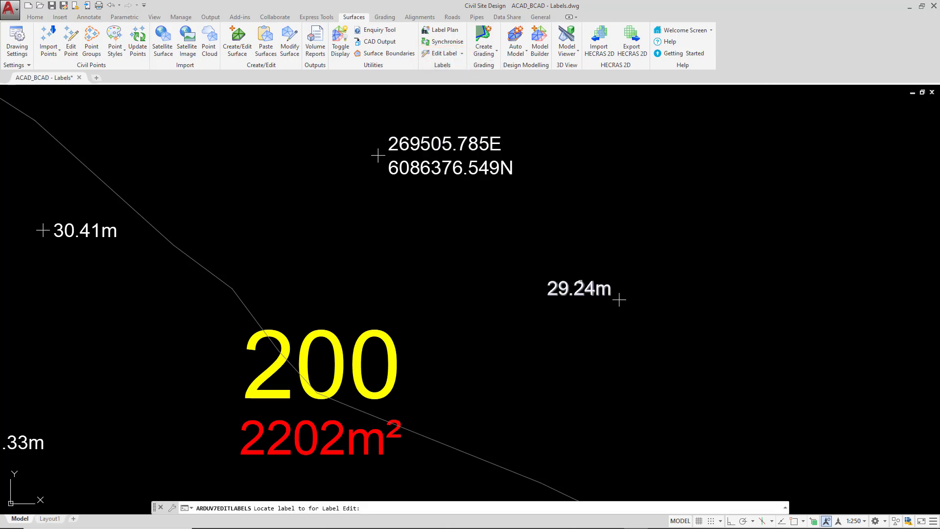
pyautogui.click(580, 286)
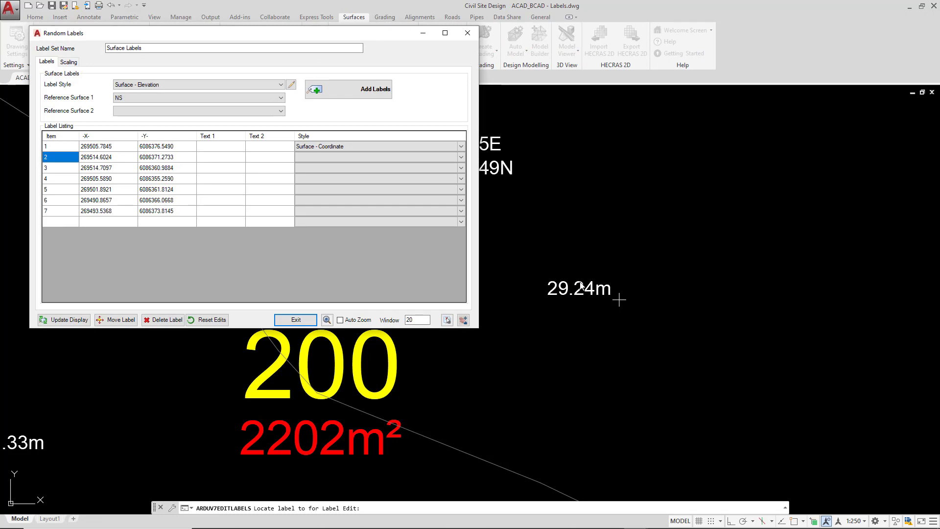
pyautogui.moveTo(312, 34); pyautogui.dragTo(309, 107)
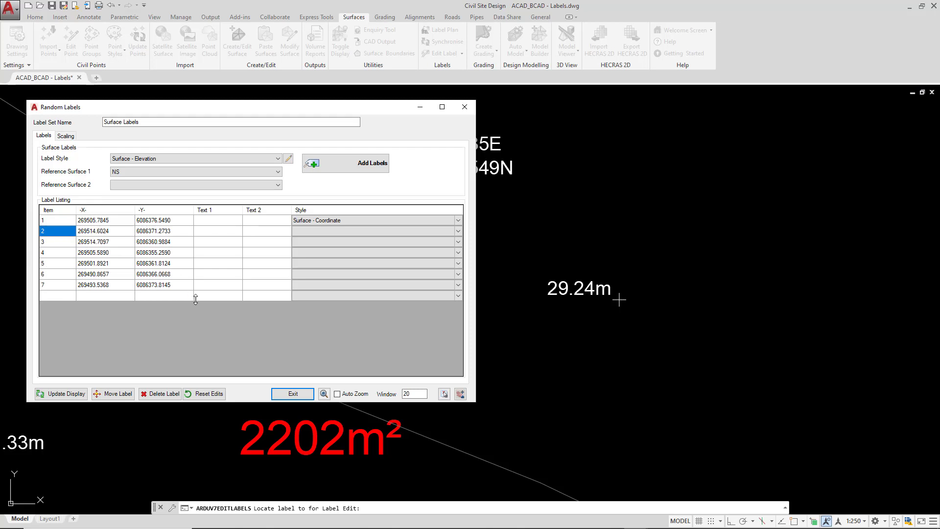
pyautogui.moveTo(276, 103); pyautogui.dragTo(282, 156)
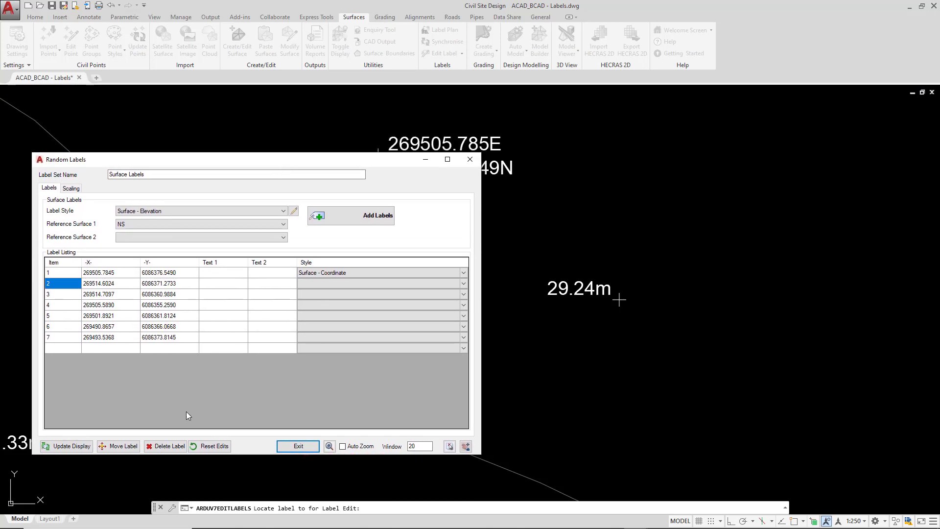
pyautogui.click(212, 446)
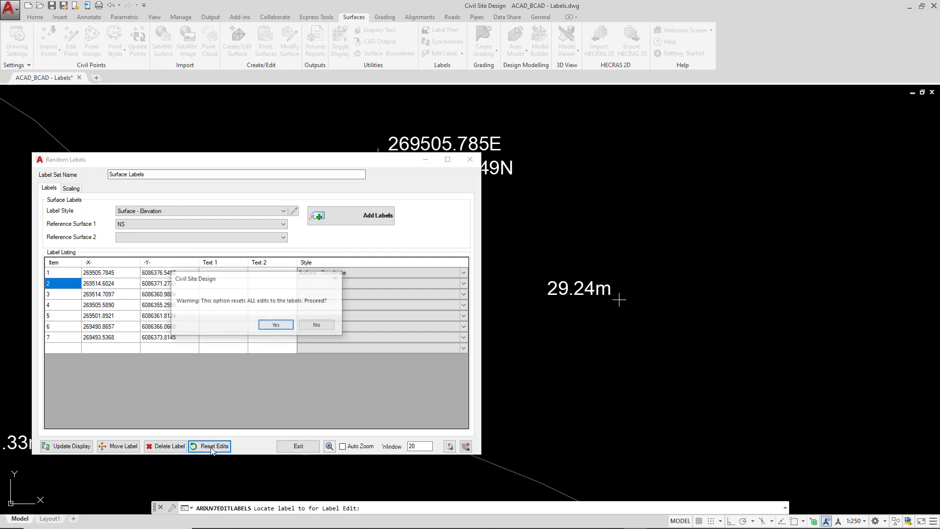
pyautogui.click(276, 325)
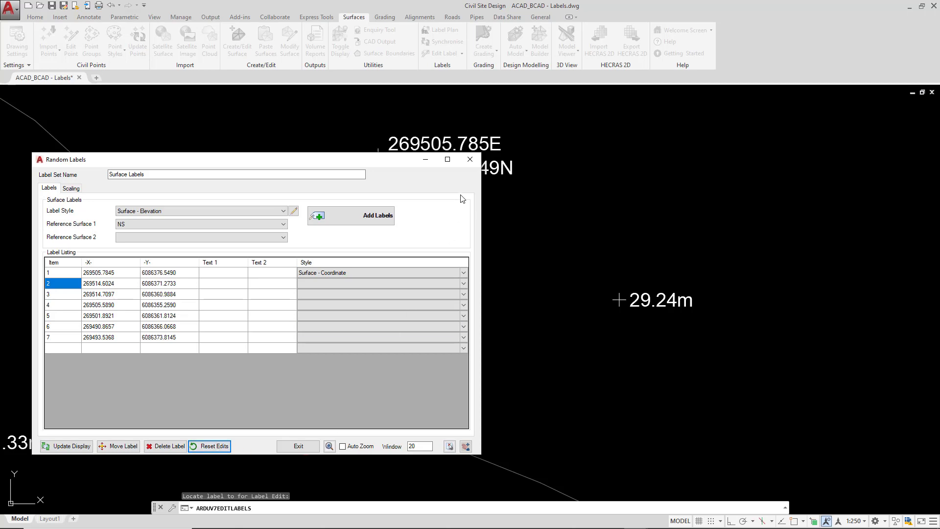
pyautogui.click(469, 160)
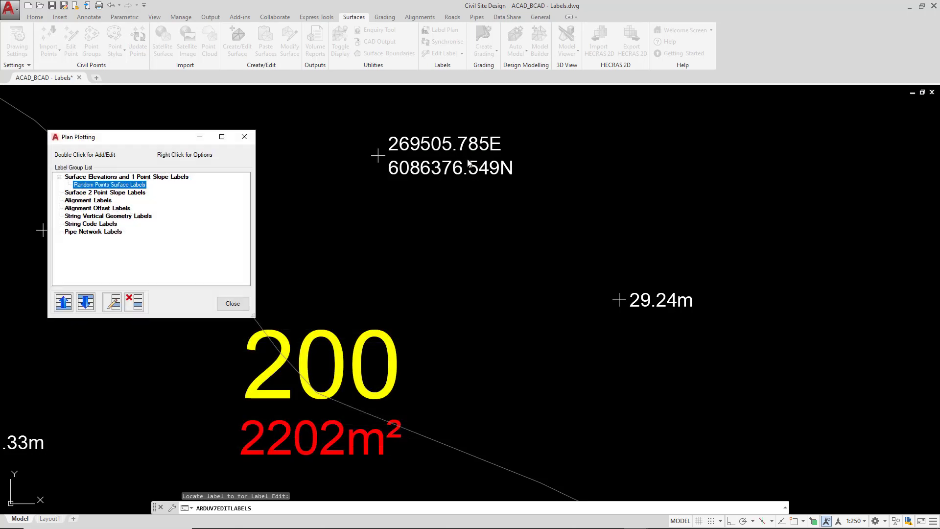
pyautogui.click(246, 139)
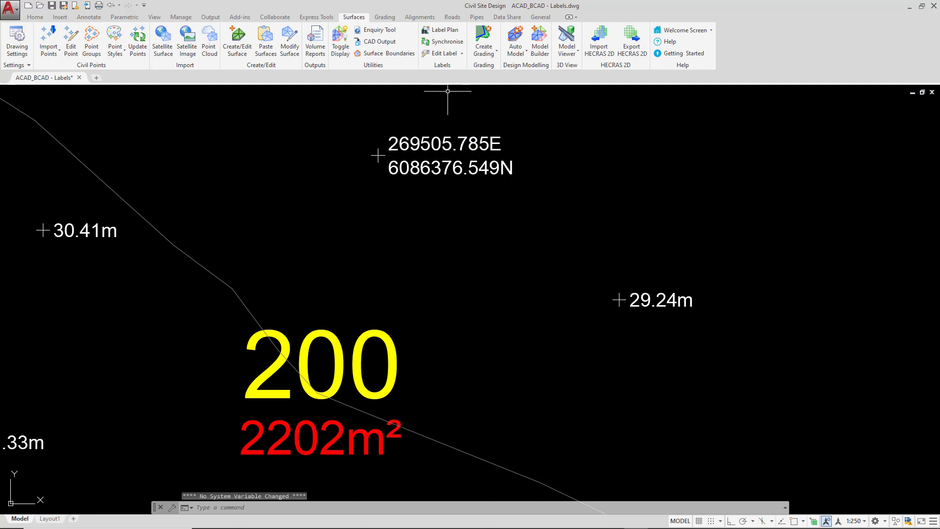
# - Make the 29.24m label static and move its cross marker leftward, away from the label text
pyautogui.click(462, 53)
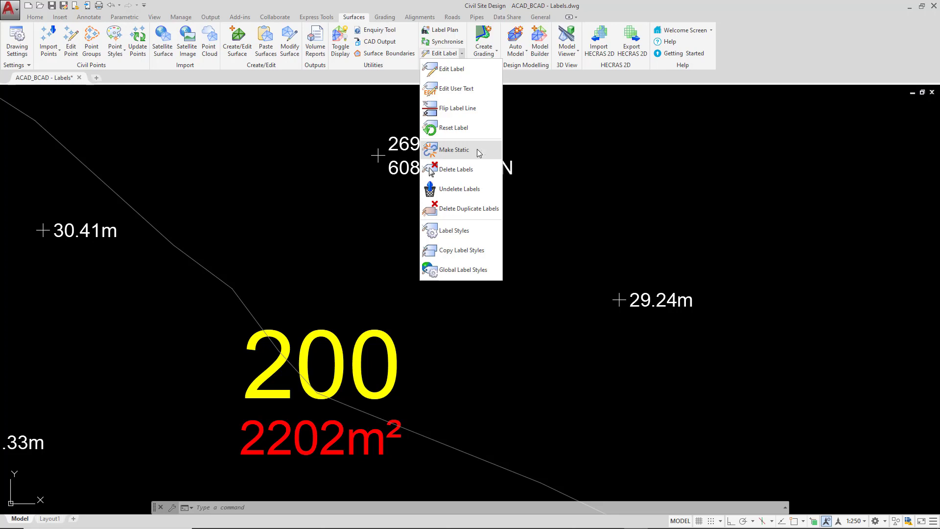
pyautogui.click(477, 151)
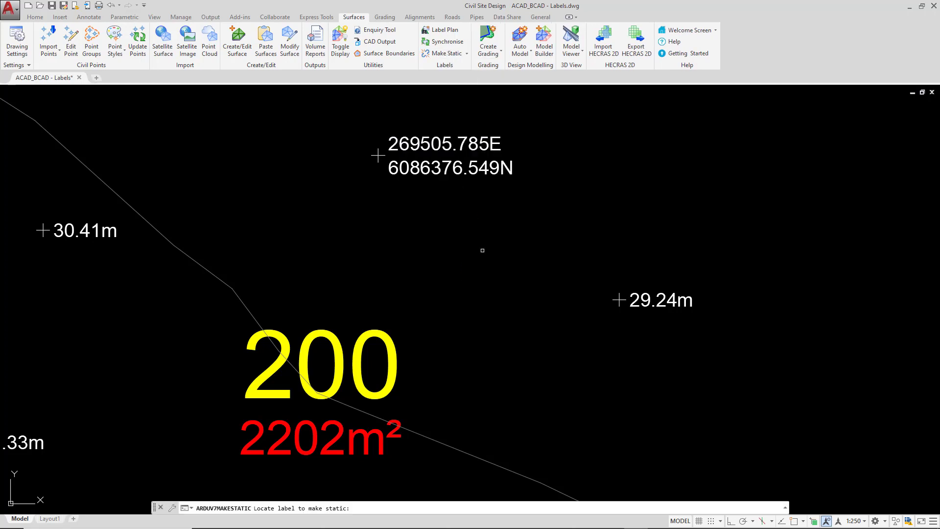
pyautogui.click(631, 293)
pyautogui.press('Escape')
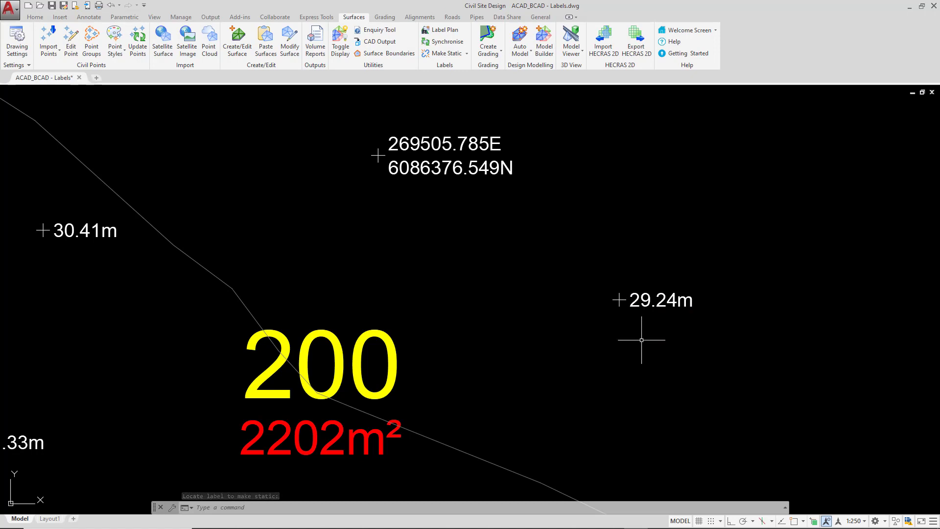
pyautogui.click(619, 299)
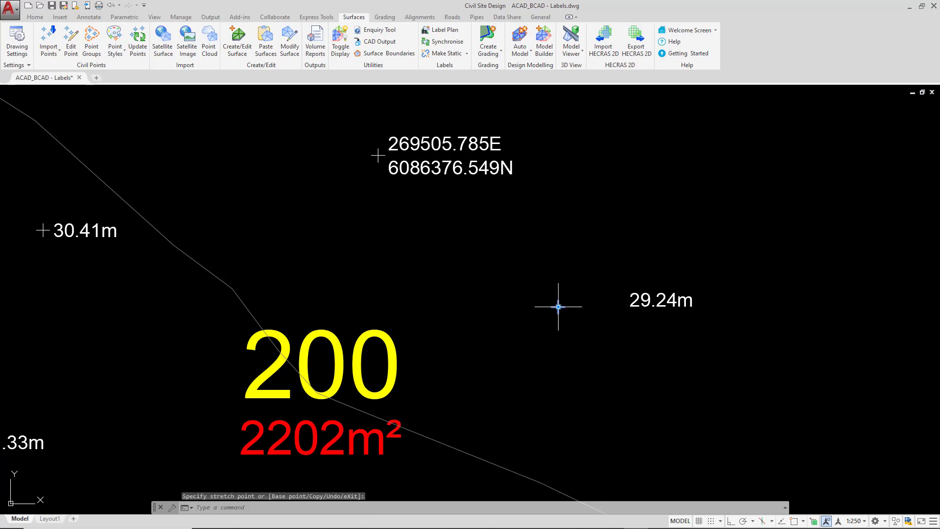
# - Move the static 29.24m label's text upward, to a spot just above and to the right of its cross marker
pyautogui.press('Escape')
pyautogui.click(635, 292)
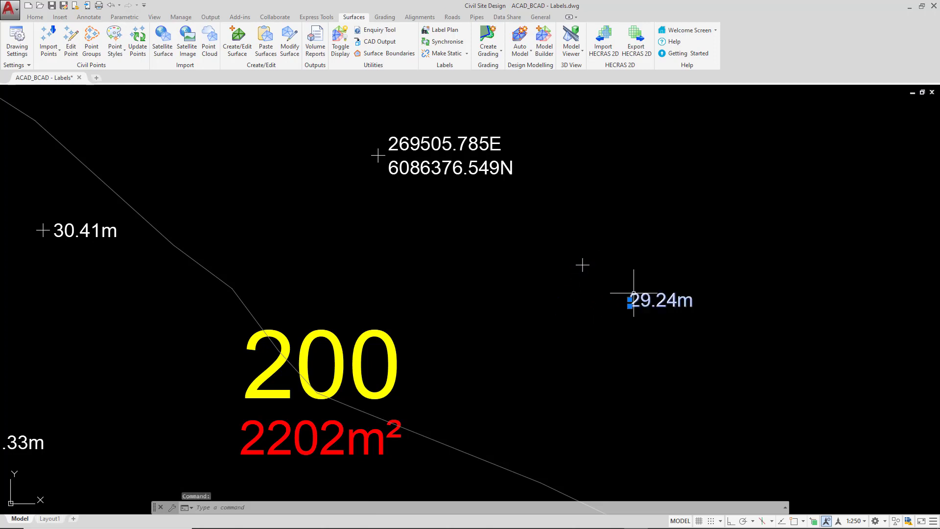
pyautogui.click(629, 305)
pyautogui.click(620, 247)
pyautogui.press('Escape')
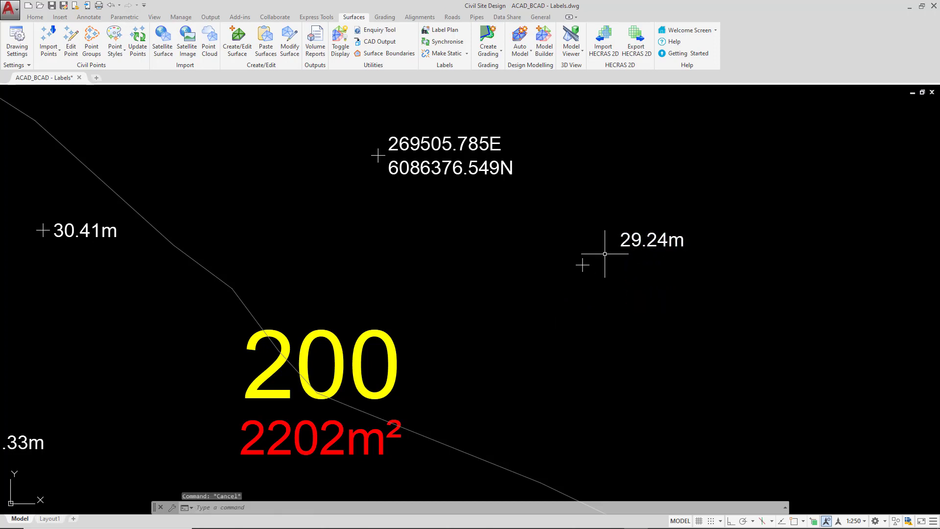
# - Try to reset the static 29.24m label with Reset Label
pyautogui.click(466, 53)
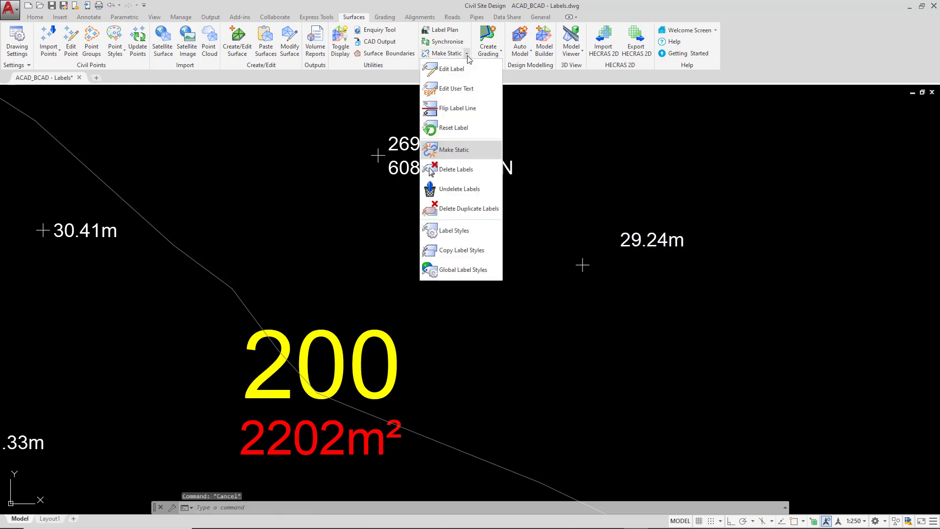
pyautogui.click(475, 128)
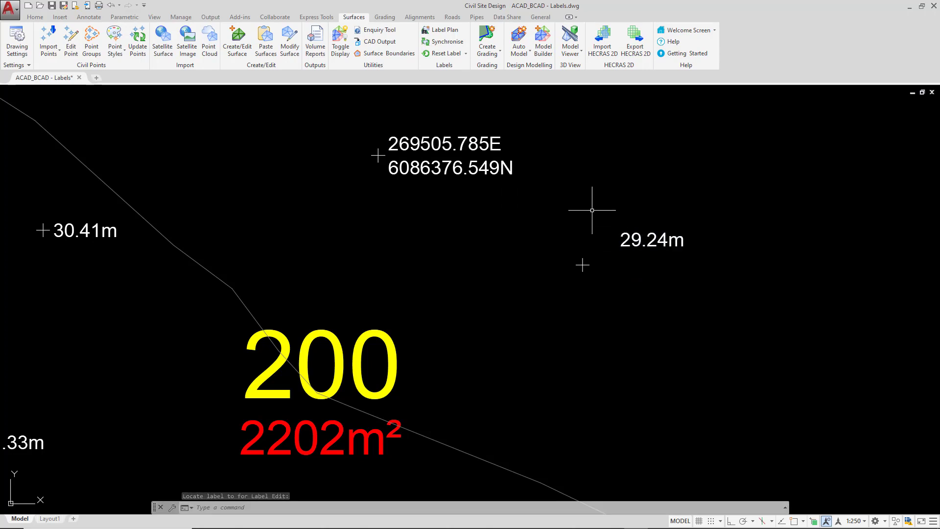
pyautogui.click(465, 54)
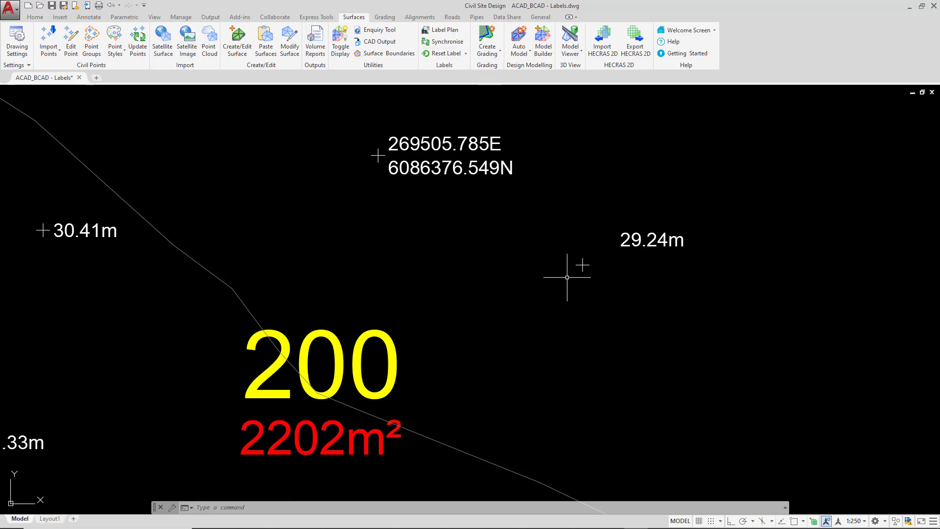
# - Delete the 30.20m elevation label together with its cross marker, southeast of the lot 200 text
pyautogui.scroll(-3, 558, 269)
pyautogui.moveTo(571, 308); pyautogui.dragTo(566, 236, button='middle')
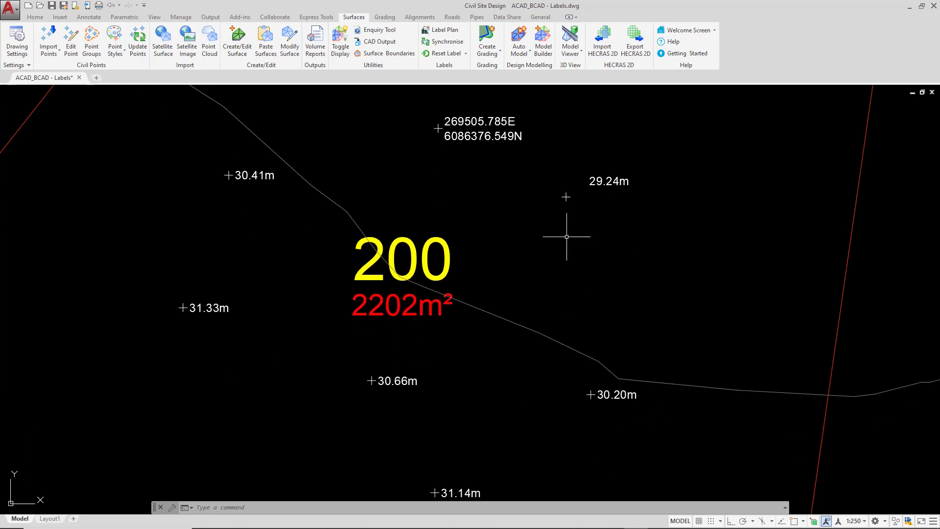
pyautogui.moveTo(571, 374); pyautogui.dragTo(656, 410)
pyautogui.press('Delete')
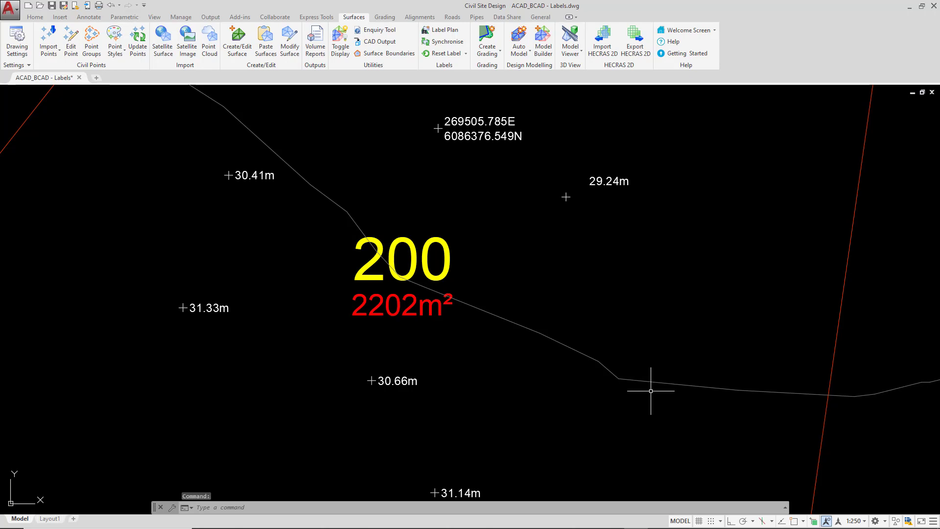
# - Open Undelete Labels and expand the Points Surface Labels group in the deletions manager
pyautogui.click(466, 54)
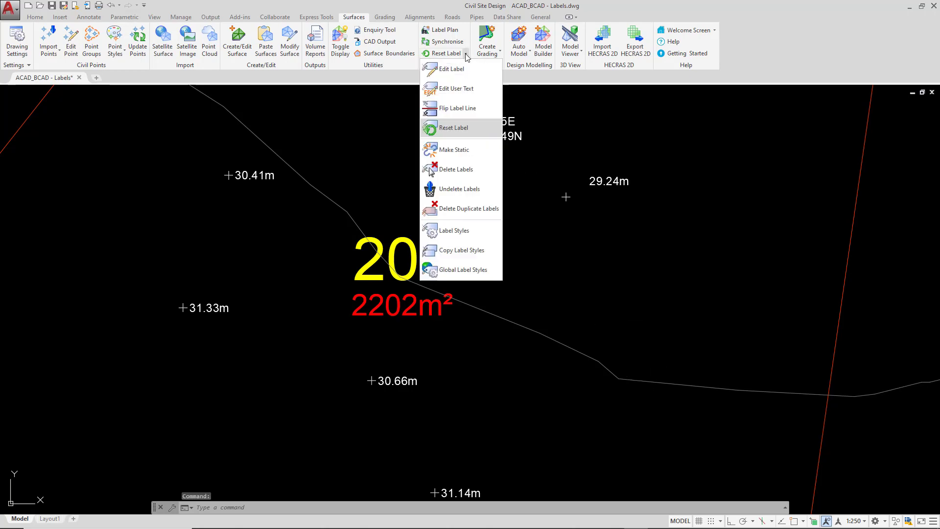
pyautogui.click(487, 189)
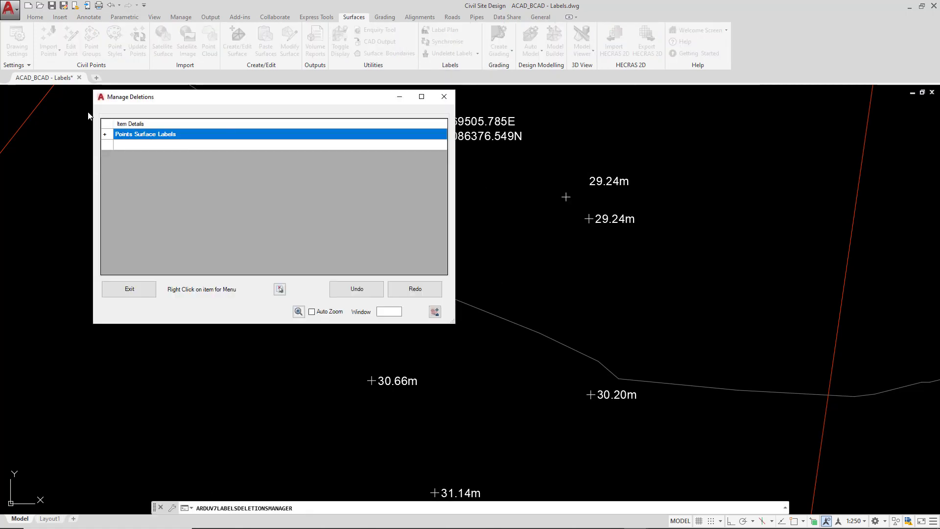
pyautogui.click(105, 134)
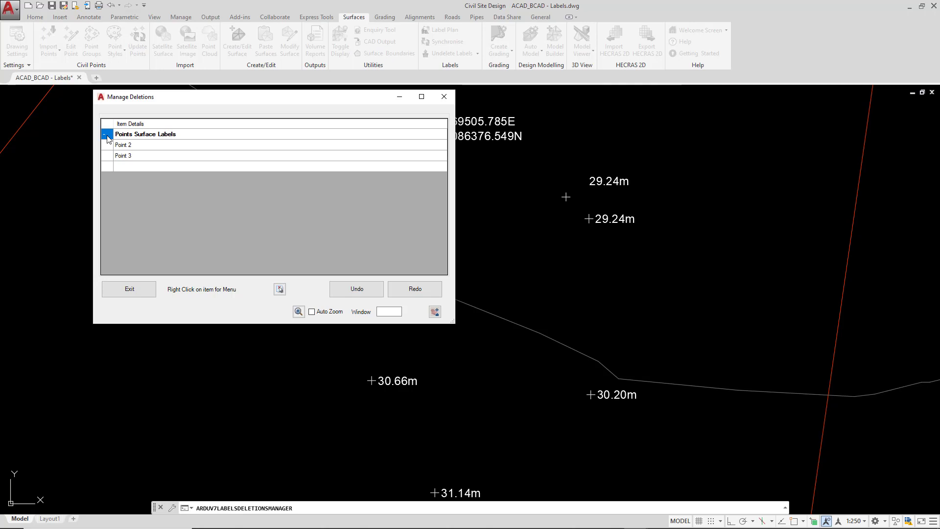
pyautogui.click(607, 222)
pyautogui.click(607, 222)
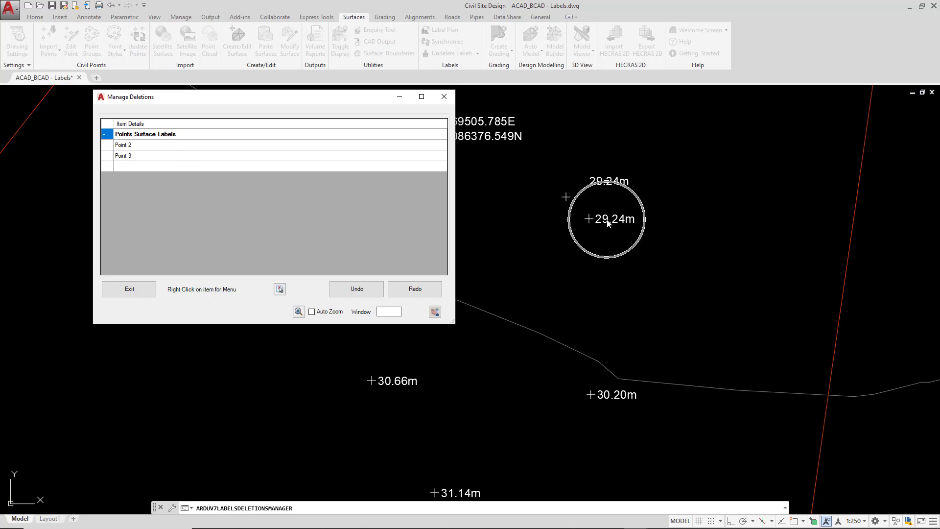
pyautogui.press('ctrl')
pyautogui.press('ctrl')
pyautogui.press('ctrl')
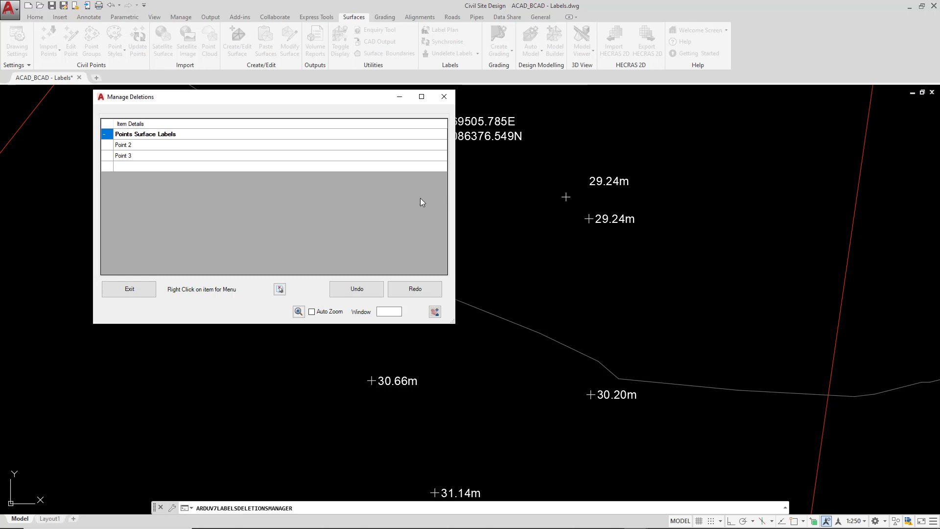
# - Undelete Point 2 and Point 3 in the Points Surface Labels group, and exit the deletions manager
pyautogui.click(130, 144)
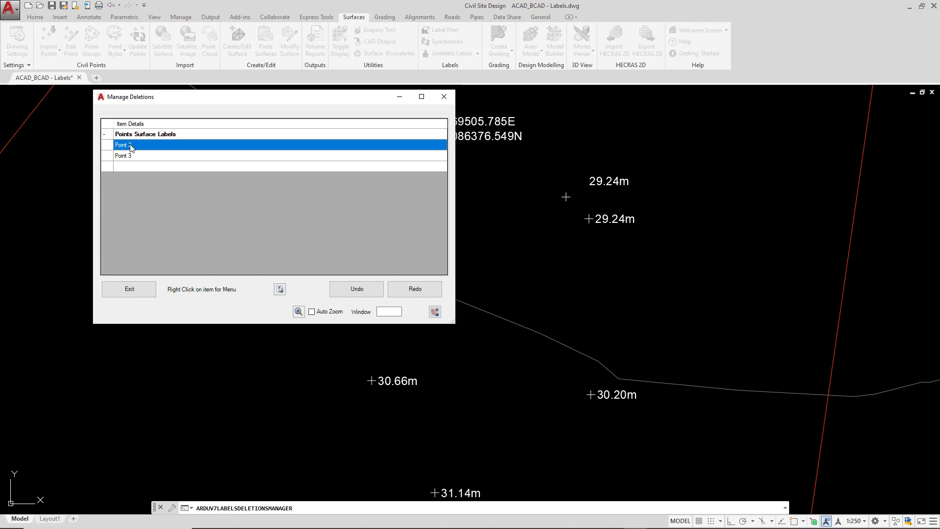
pyautogui.keyDown('ctrl'); pyautogui.click(133, 156); pyautogui.keyUp('ctrl')
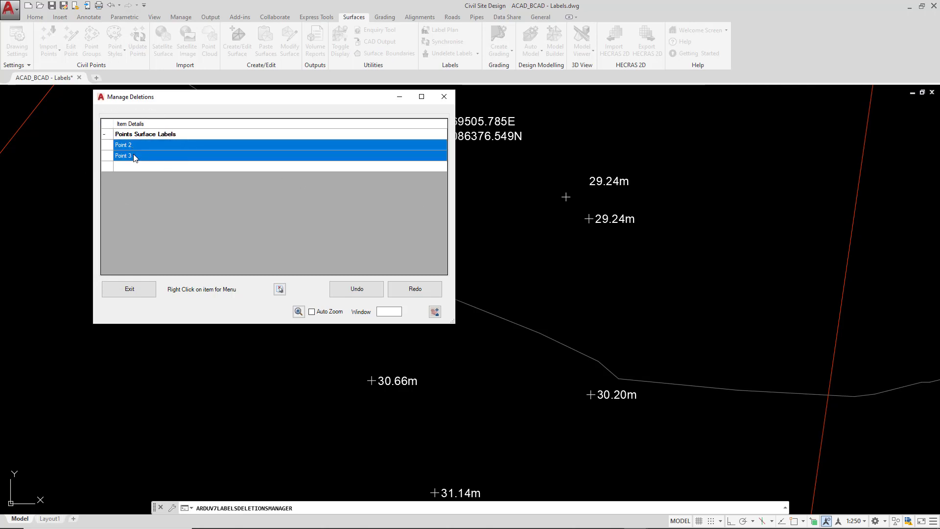
pyautogui.rightClick(138, 146)
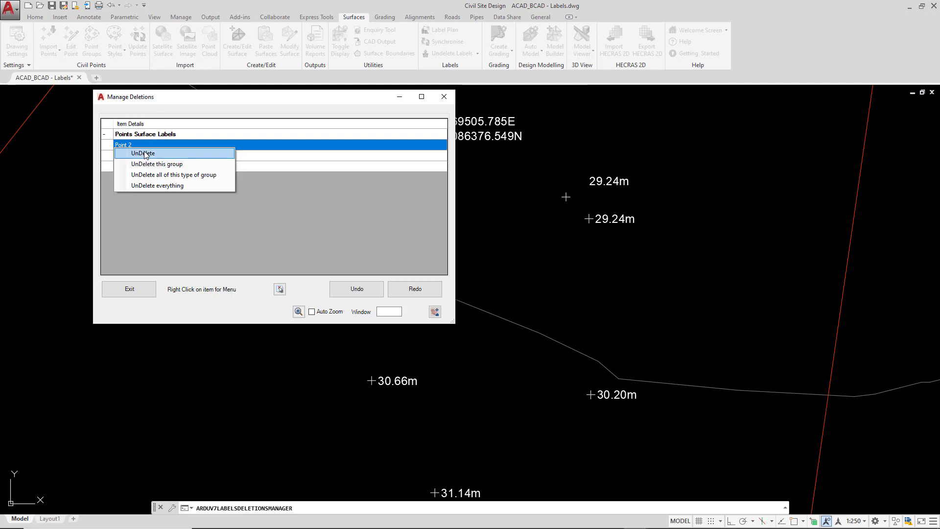
pyautogui.click(144, 154)
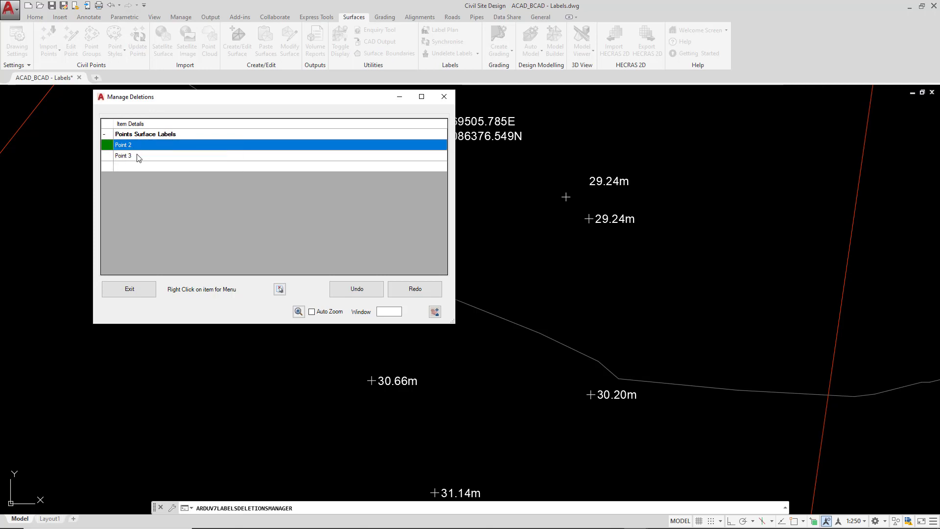
pyautogui.rightClick(138, 156)
pyautogui.click(146, 164)
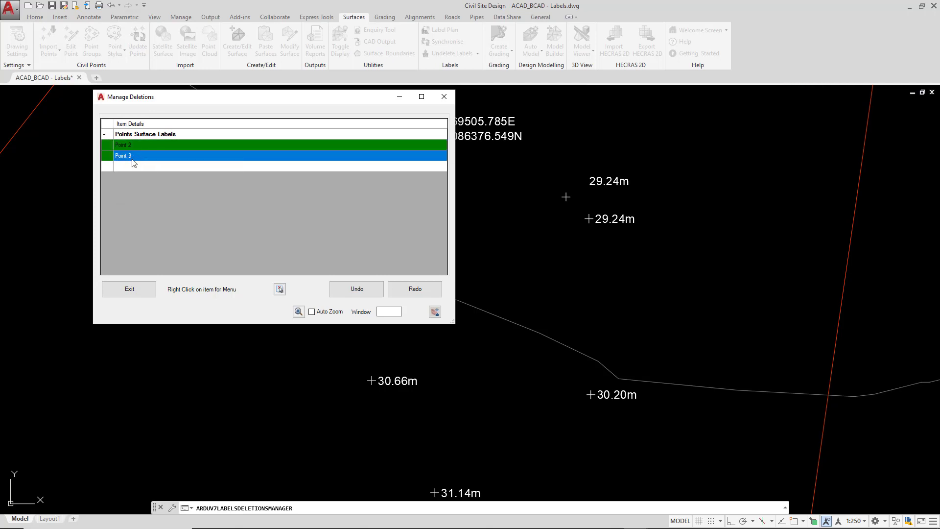
pyautogui.click(129, 289)
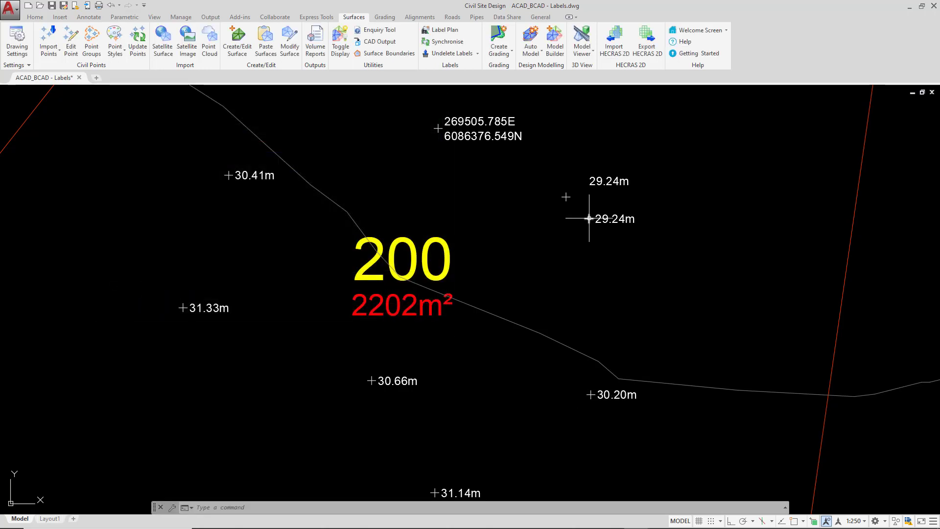
# - Relocate the restored labels by their cross markers: the lower 29.24m label slightly down and right, and the 30.20m label slightly downward
pyautogui.click(587, 213)
pyautogui.click(588, 218)
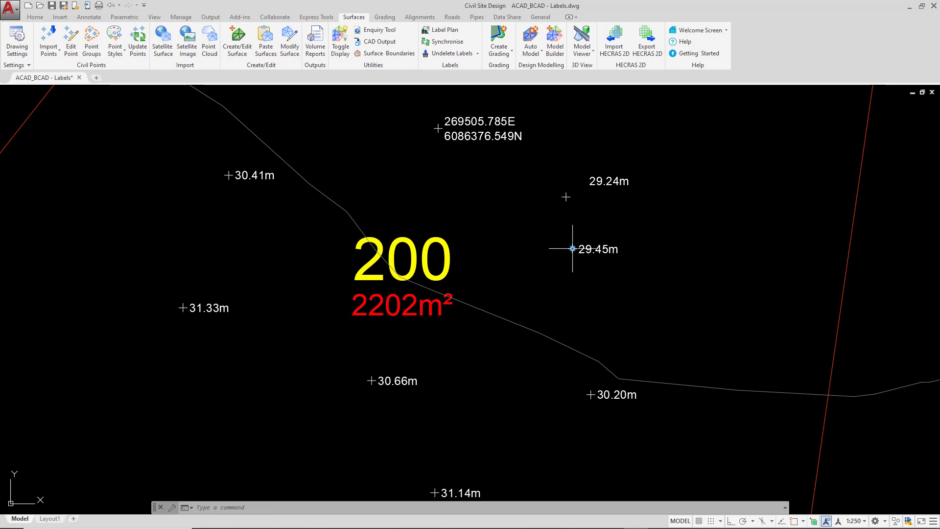
pyautogui.click(600, 232)
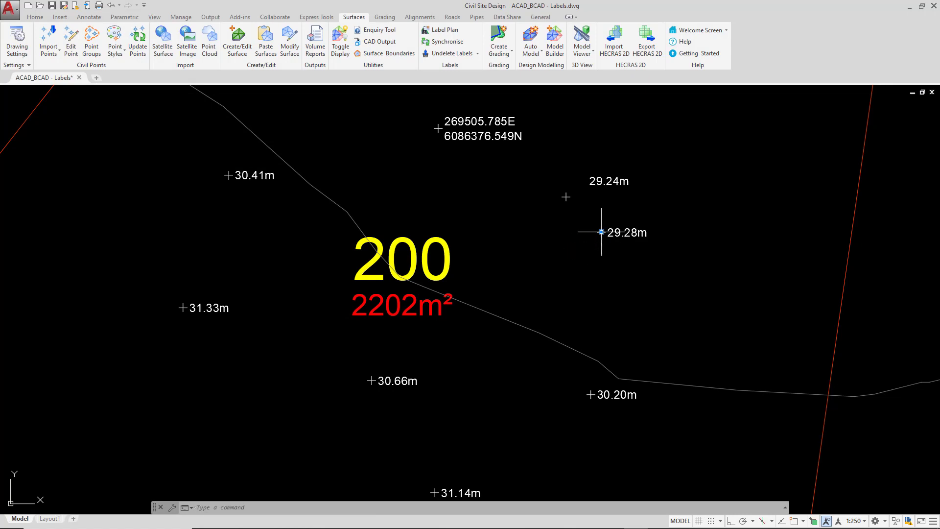
pyautogui.click(591, 394)
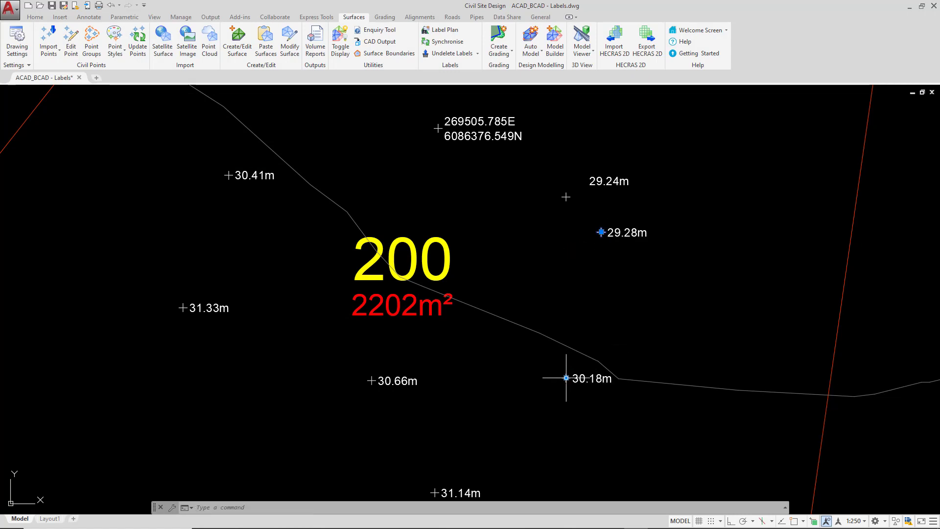
pyautogui.click(595, 410)
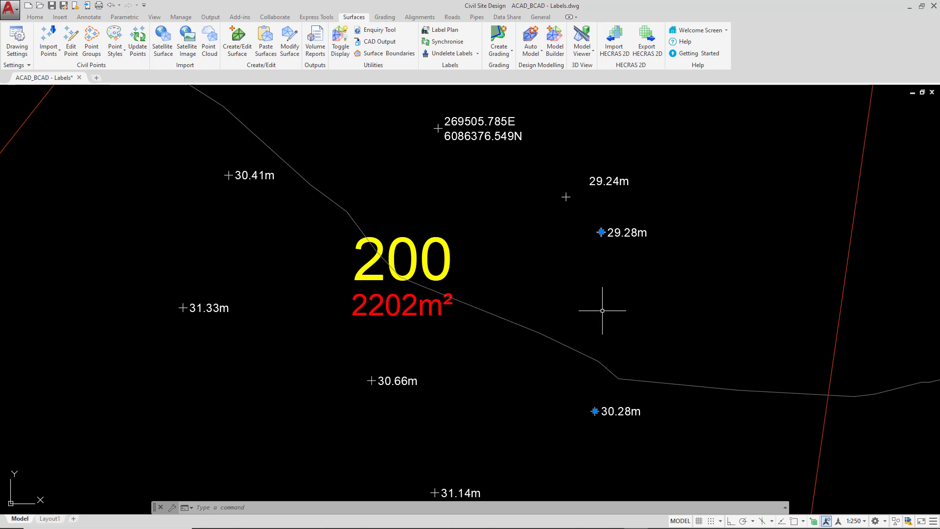
pyautogui.press('Escape')
pyautogui.click(478, 54)
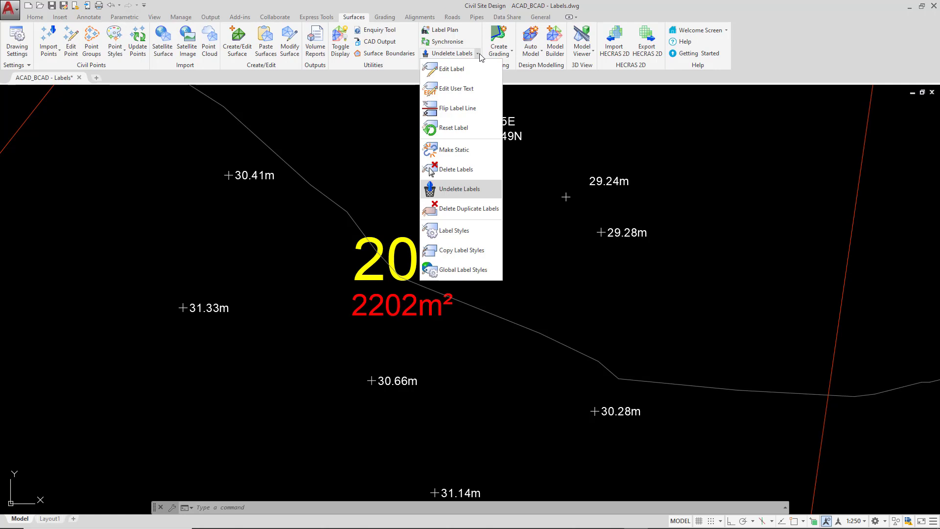
pyautogui.click(566, 233)
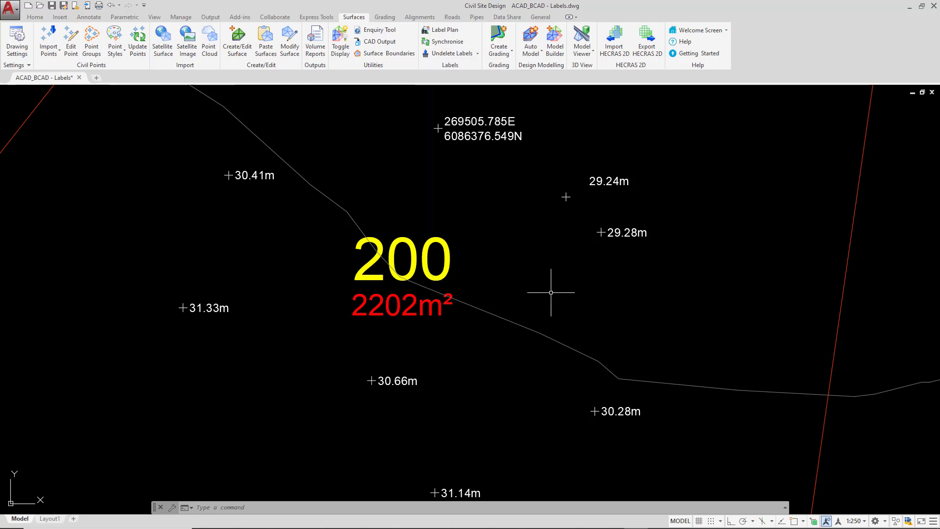